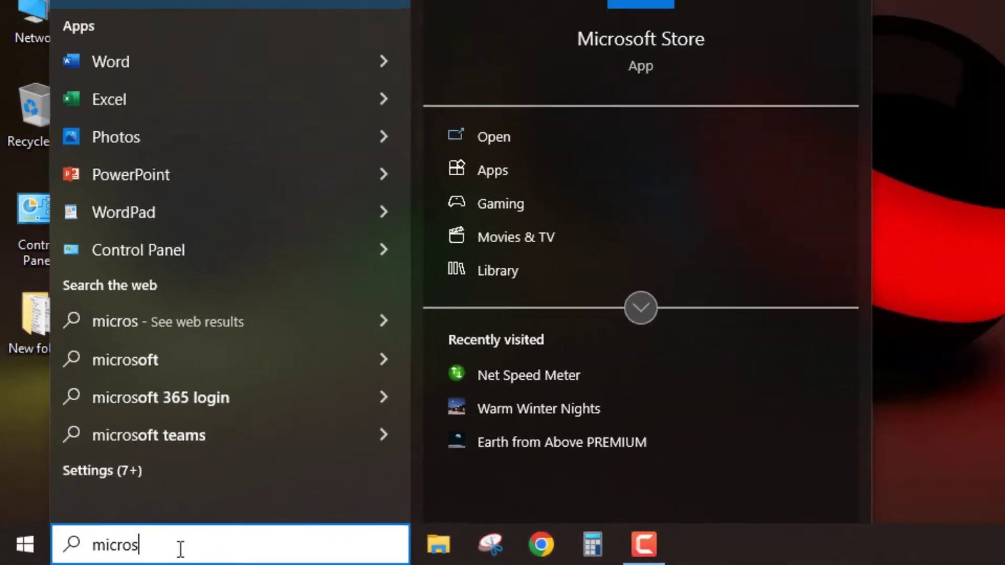
# Search Windows for "microsoft" and open the Microsoft Store app.
pyautogui.write('oft')
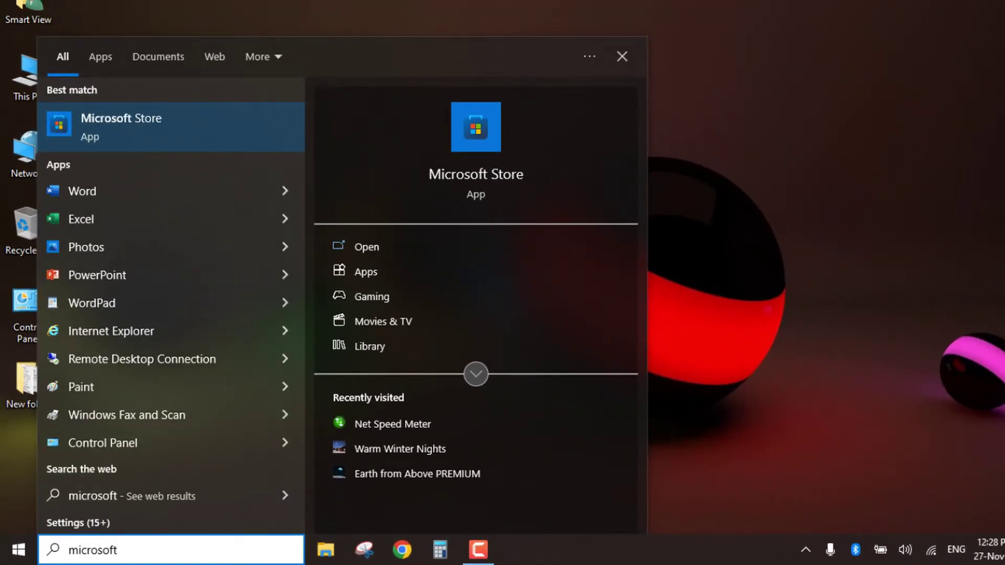
pyautogui.click(92, 125)
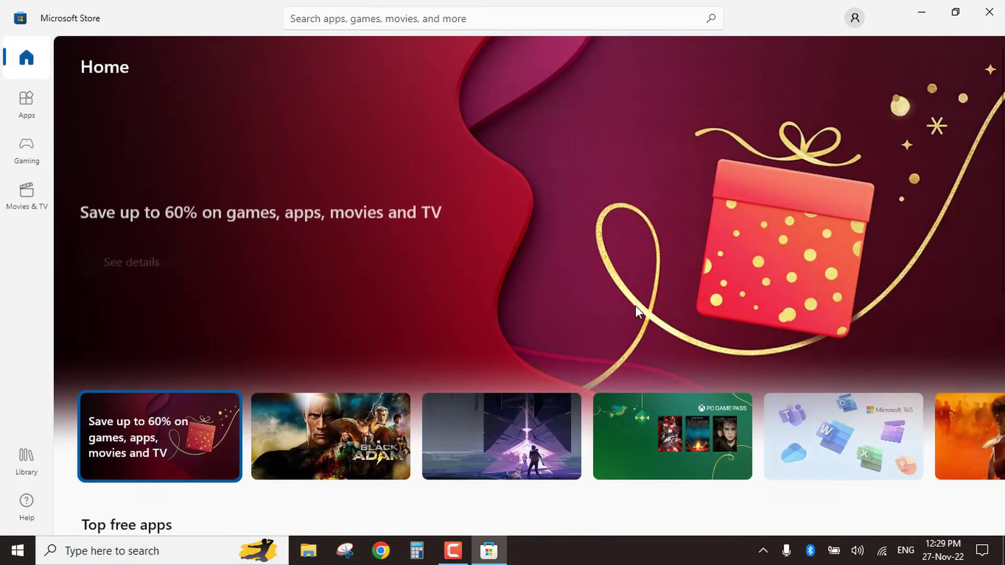
pyautogui.scroll(-2, 589, 274)
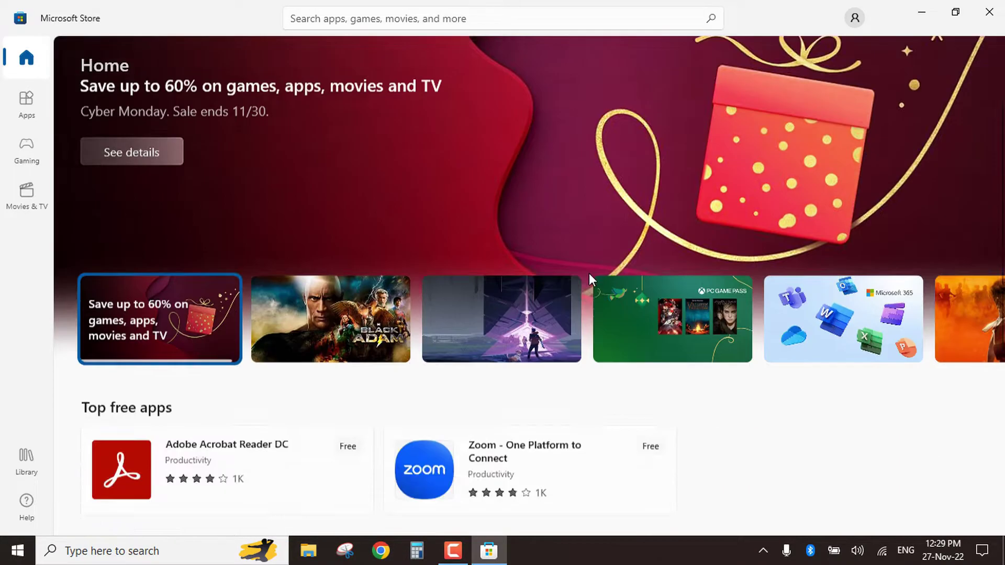
pyautogui.scroll(-15, 589, 273)
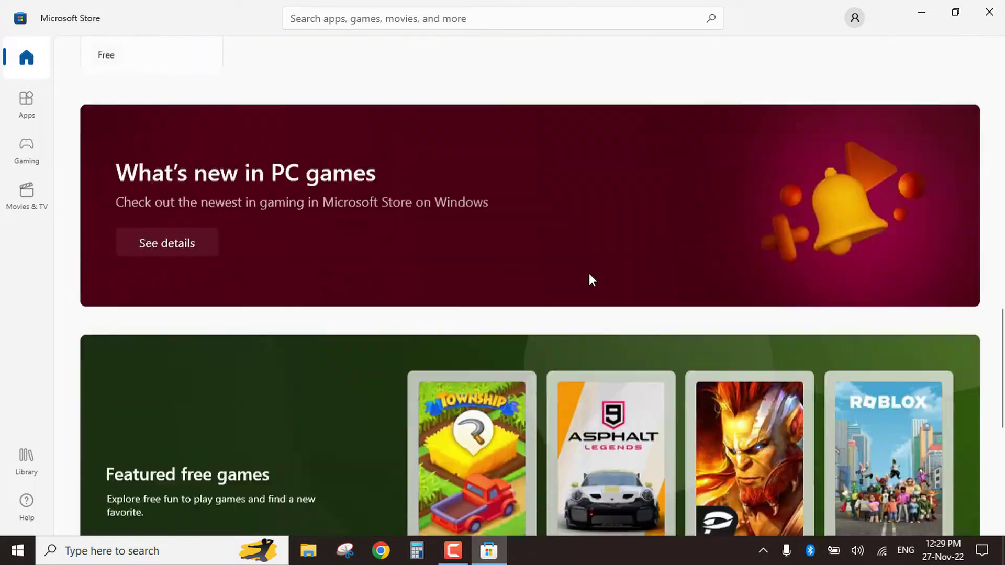
pyautogui.scroll(-3, 589, 273)
pyautogui.scroll(-7, 589, 274)
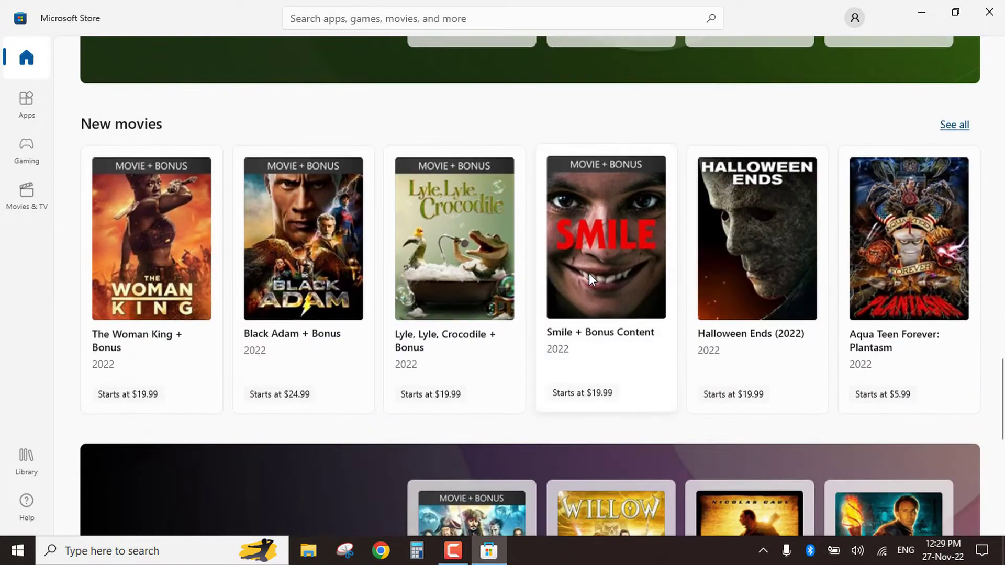
pyautogui.scroll(20, 588, 273)
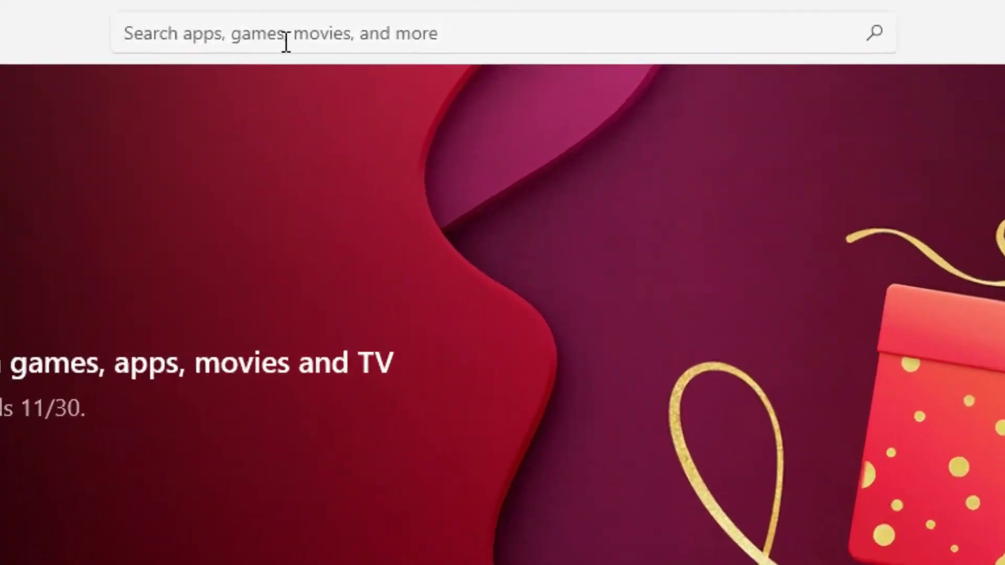
# Search the store for "net speed meter" and install the free Net Speed Meter app by Zero Byte.
pyautogui.click(380, 21)
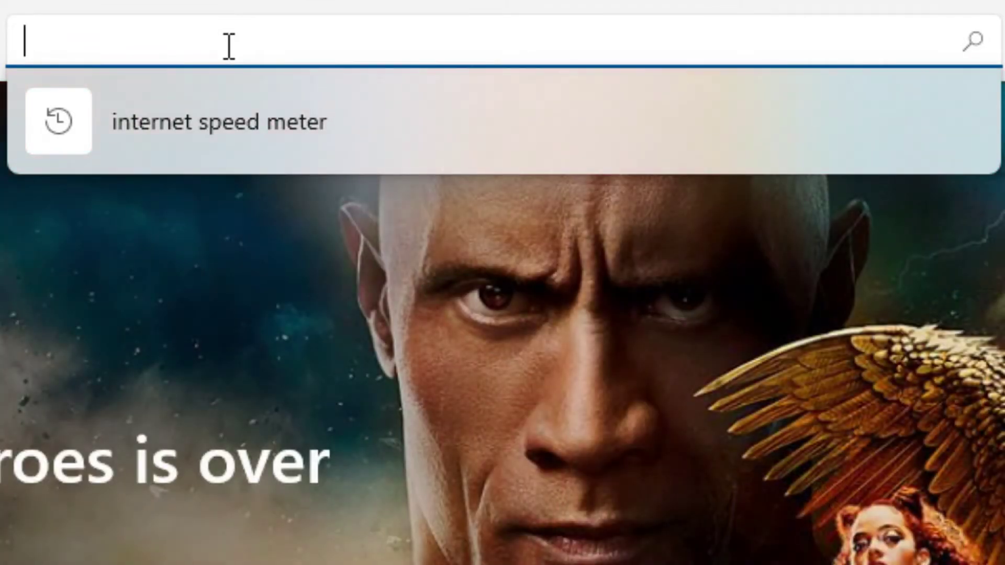
pyautogui.write('net ')
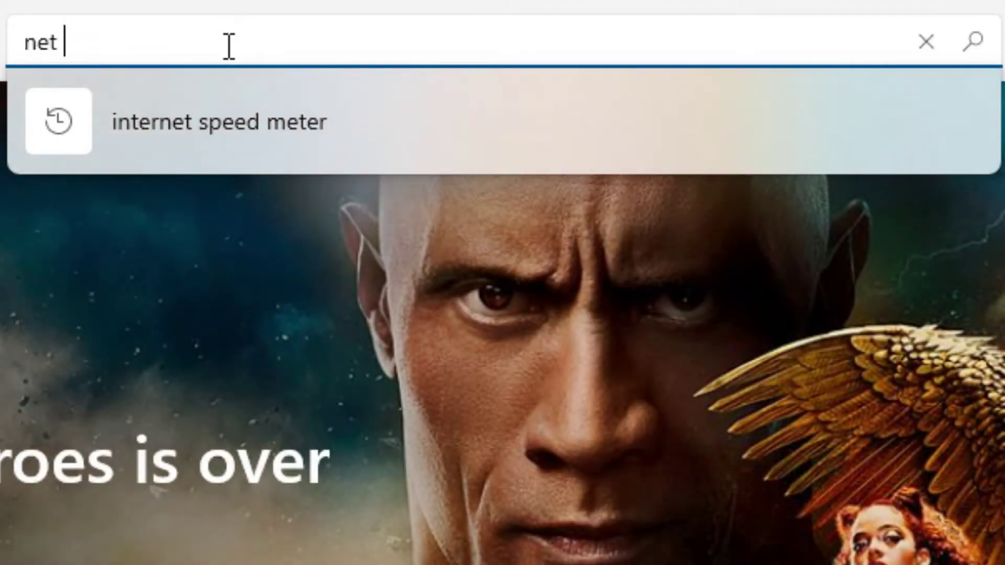
pyautogui.write('speed meter')
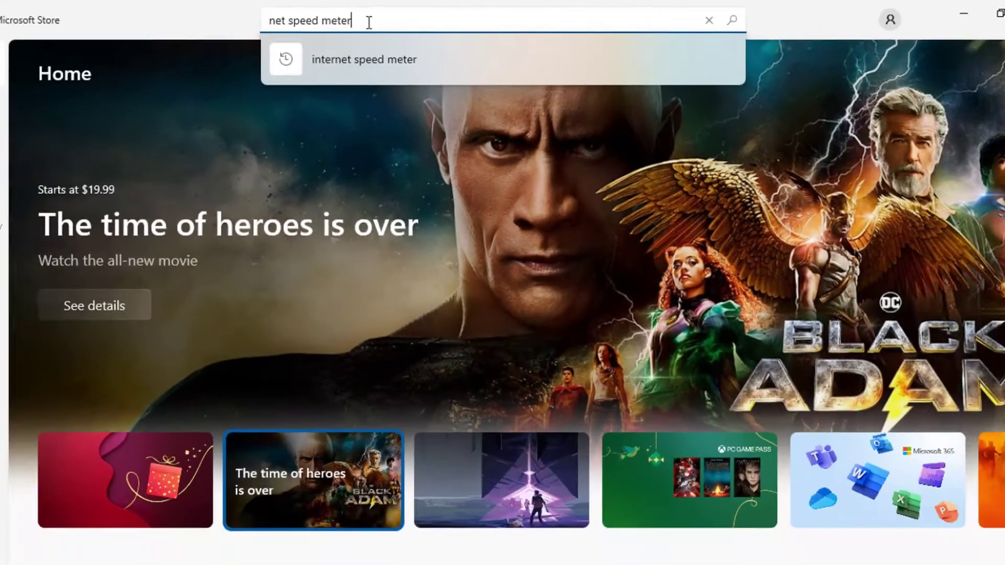
pyautogui.press('Return')
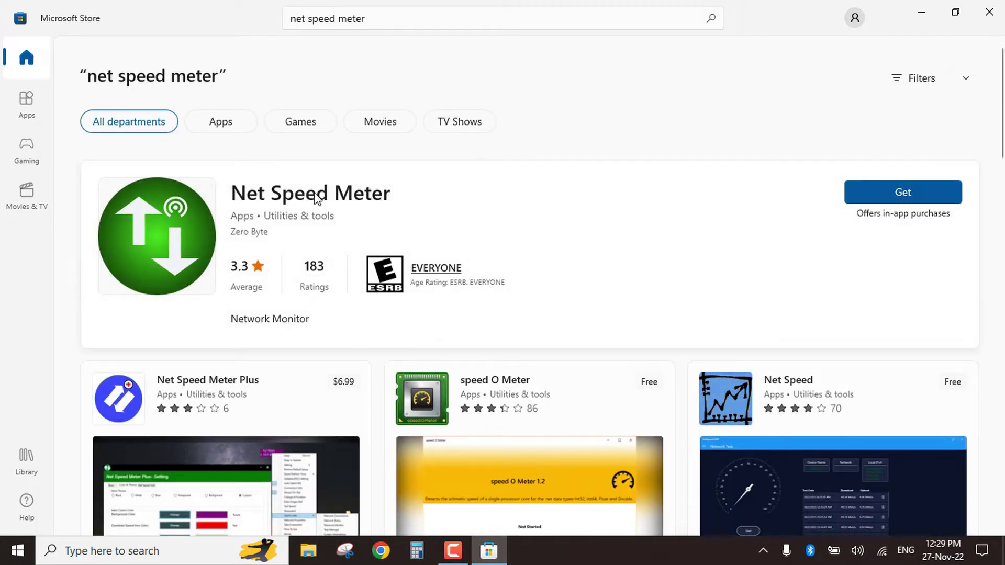
pyautogui.click(232, 201)
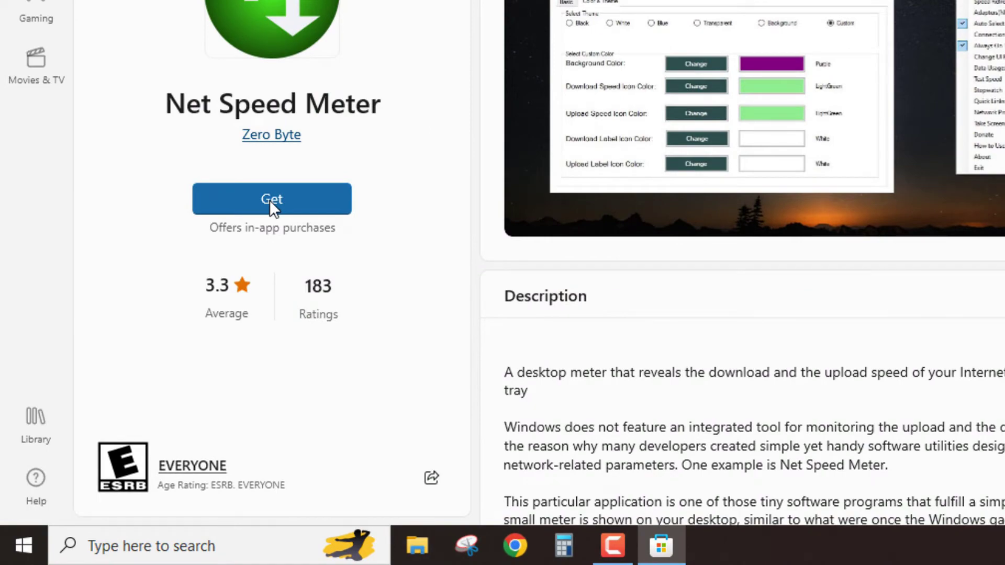
pyautogui.click(270, 199)
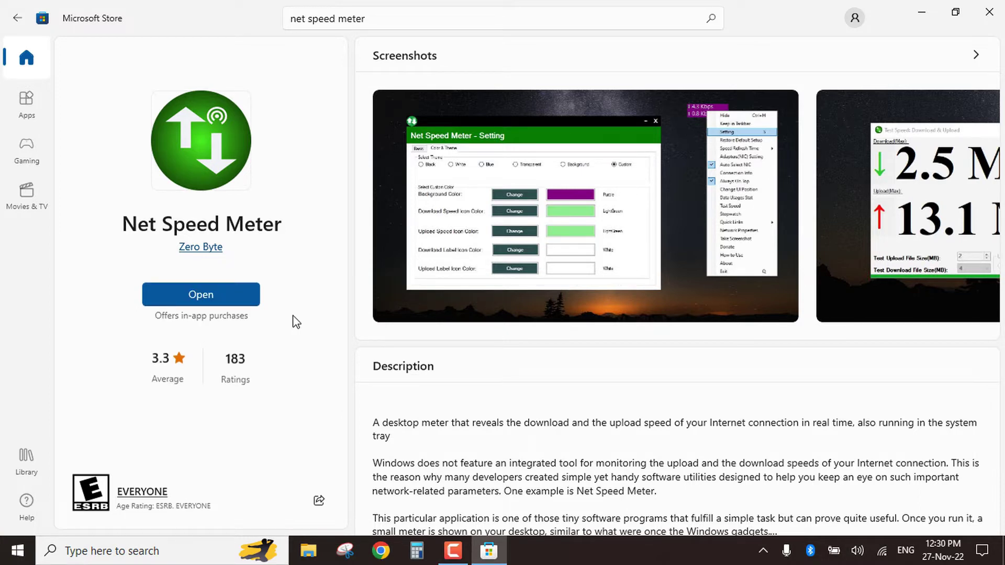
pyautogui.click(923, 11)
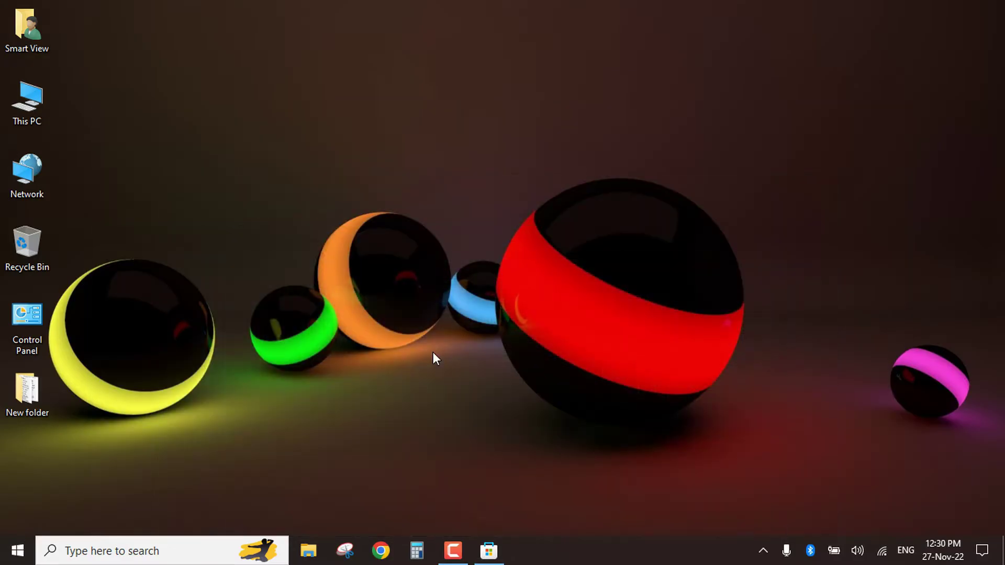
pyautogui.click(489, 551)
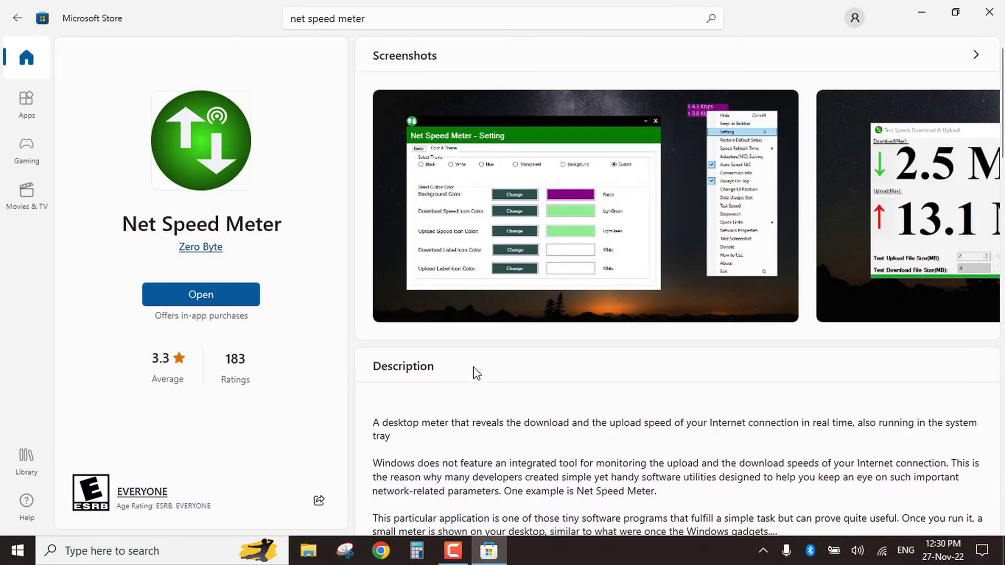
# Launch Net Speed Meter from its store page, and close the browser window it opens and the store.
pyautogui.click(202, 297)
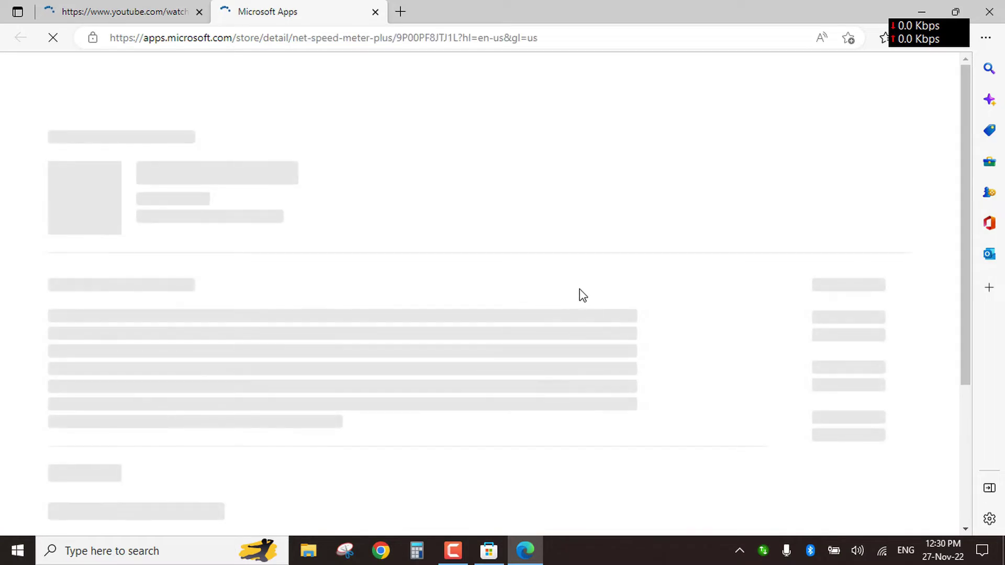
pyautogui.click(990, 15)
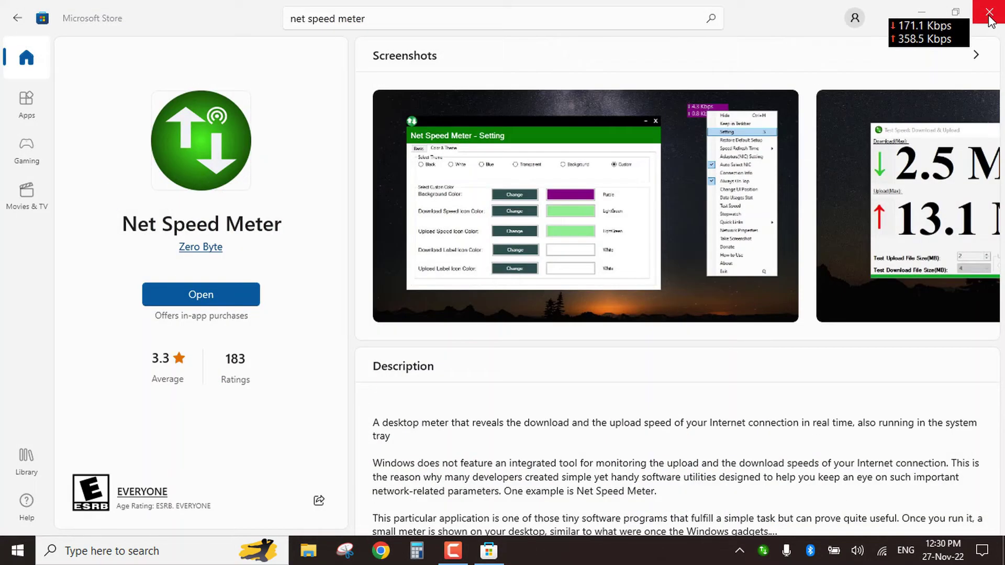
pyautogui.click(990, 16)
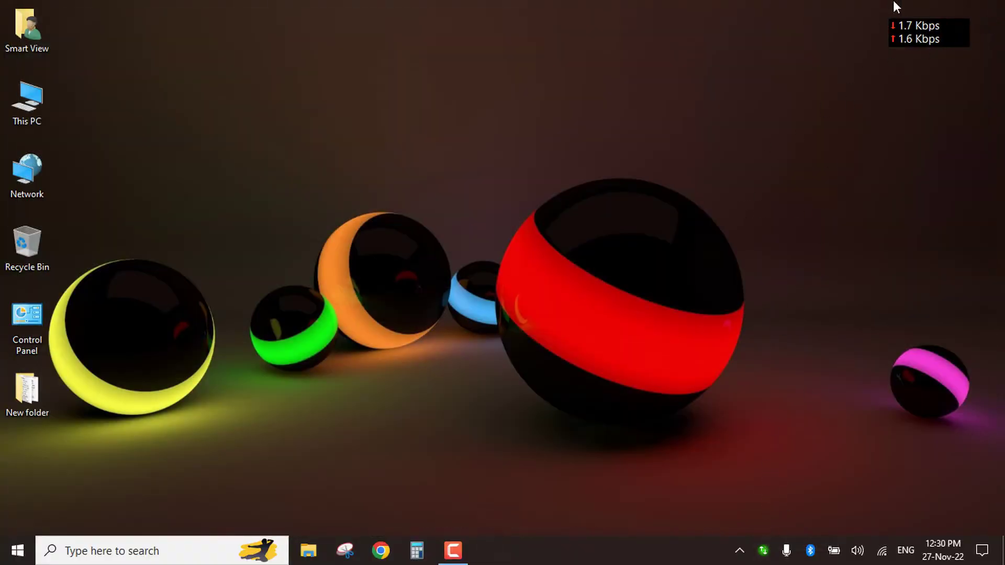
# Move the speed readout onto the taskbar beside the tray icons and open the Net Speed Meter settings.
pyautogui.moveTo(912, 33); pyautogui.dragTo(676, 558)
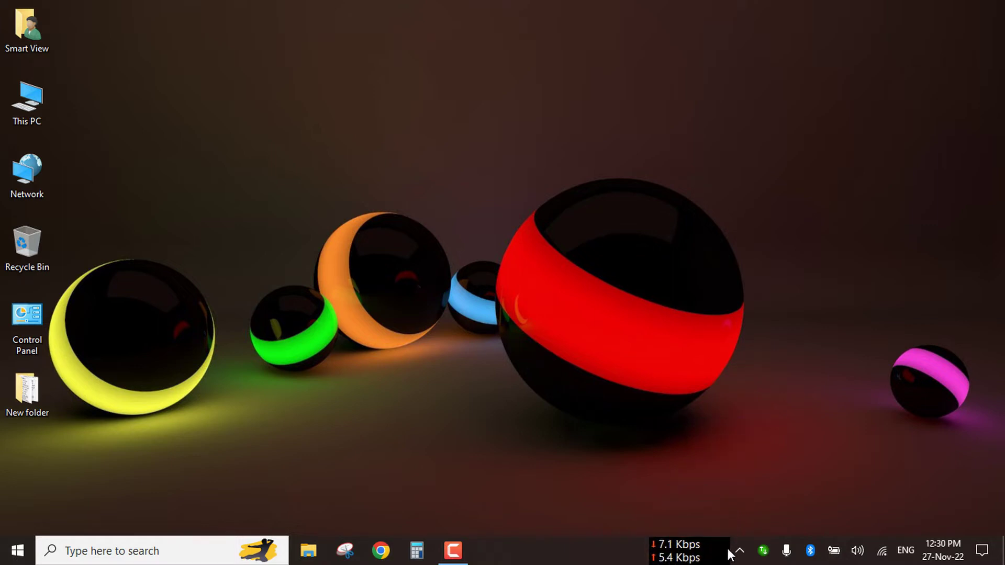
pyautogui.click(762, 551)
pyautogui.click(762, 550)
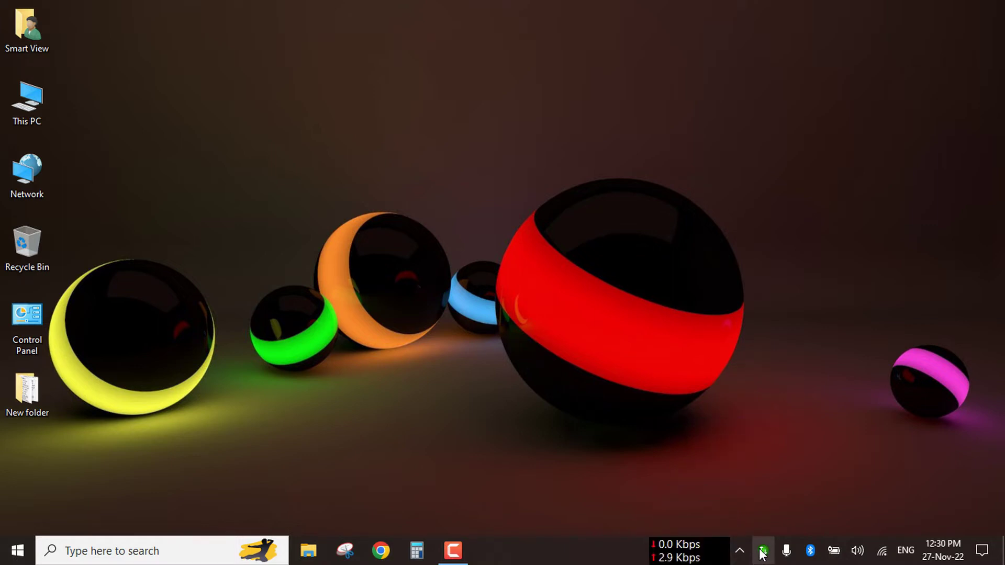
pyautogui.moveTo(763, 553); pyautogui.dragTo(780, 527)
pyautogui.rightClick(779, 525)
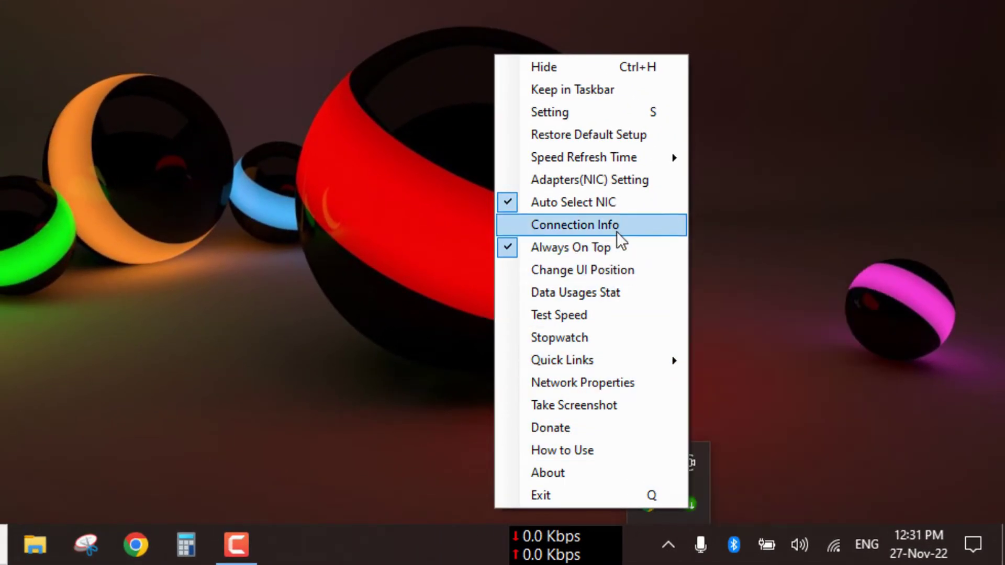
pyautogui.click(597, 112)
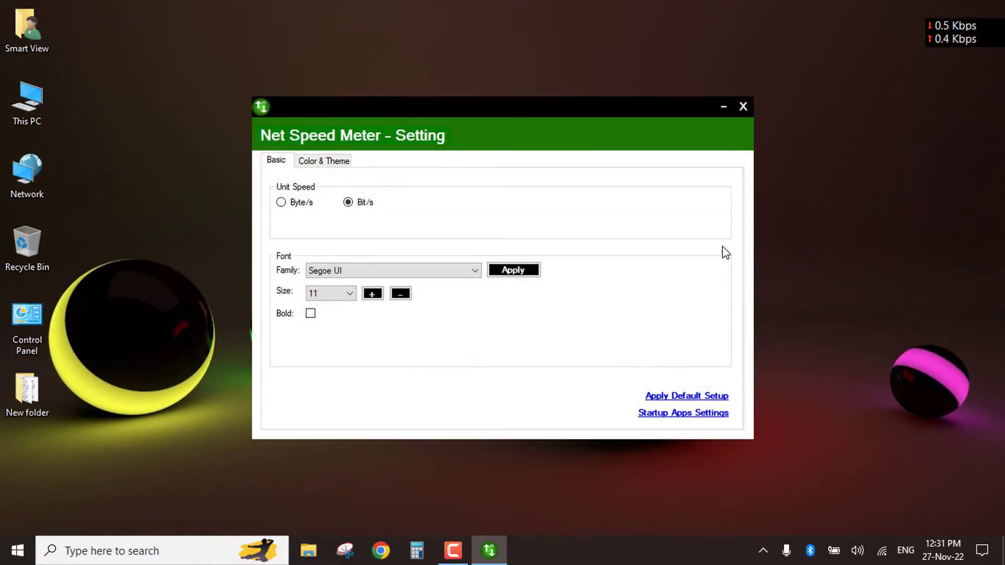
# Place the speed readout back on the taskbar and set the speed unit to Byte/s.
pyautogui.moveTo(935, 35); pyautogui.dragTo(692, 550)
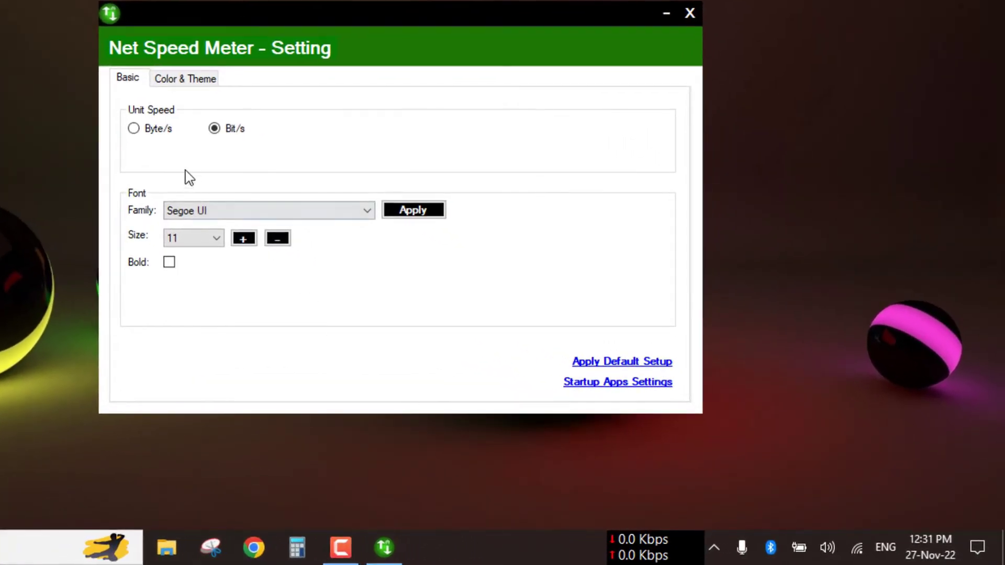
pyautogui.click(134, 129)
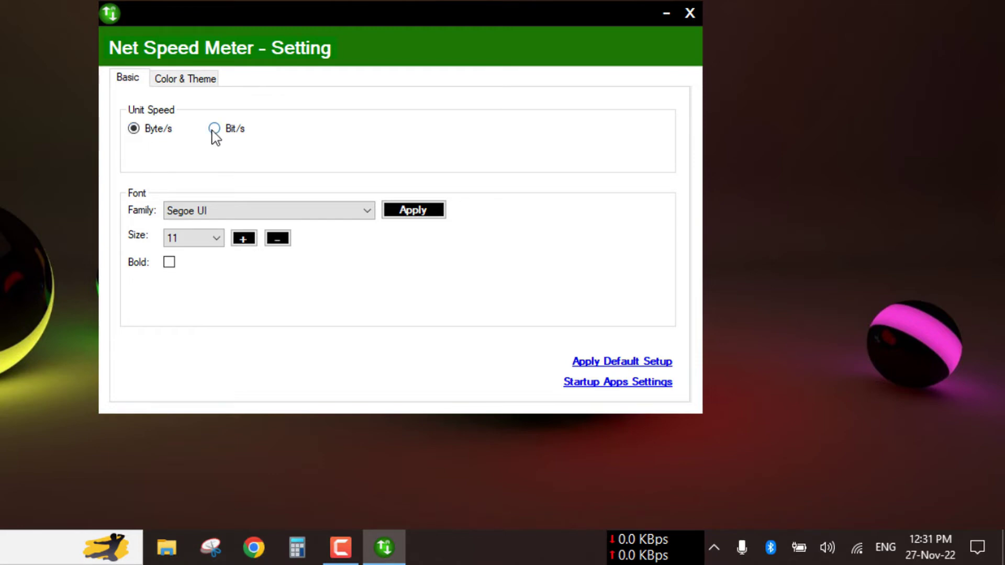
# Try Webdings as the font family of the speed readout.
pyautogui.click(212, 214)
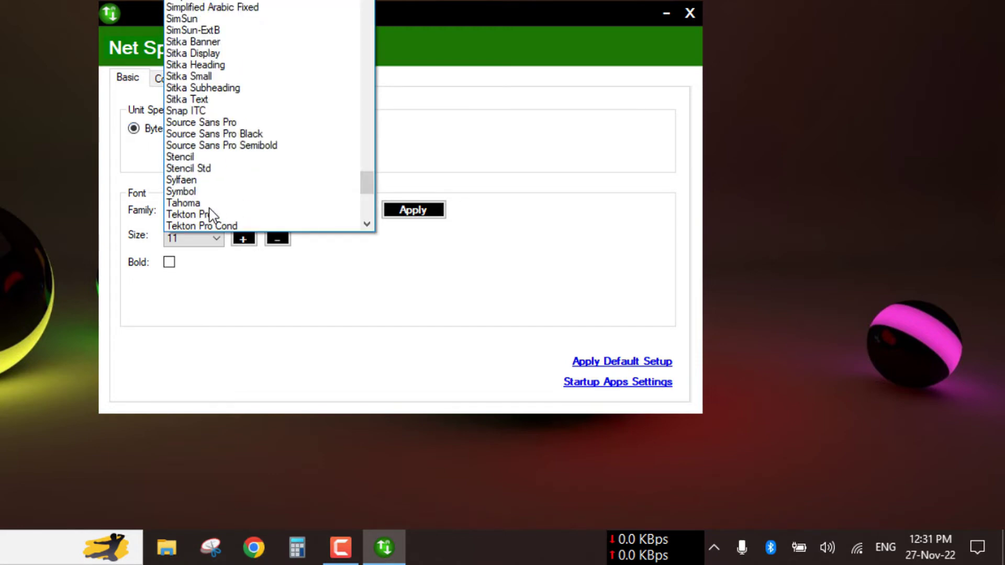
pyautogui.scroll(-6, 218, 195)
pyautogui.click(208, 201)
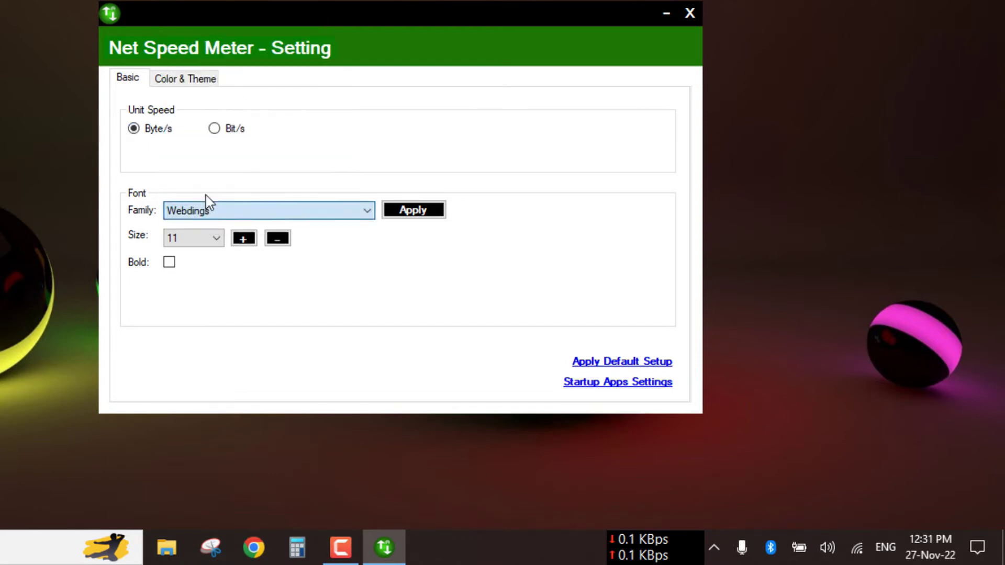
# Set the font family of the speed readout to Arial.
pyautogui.click(236, 213)
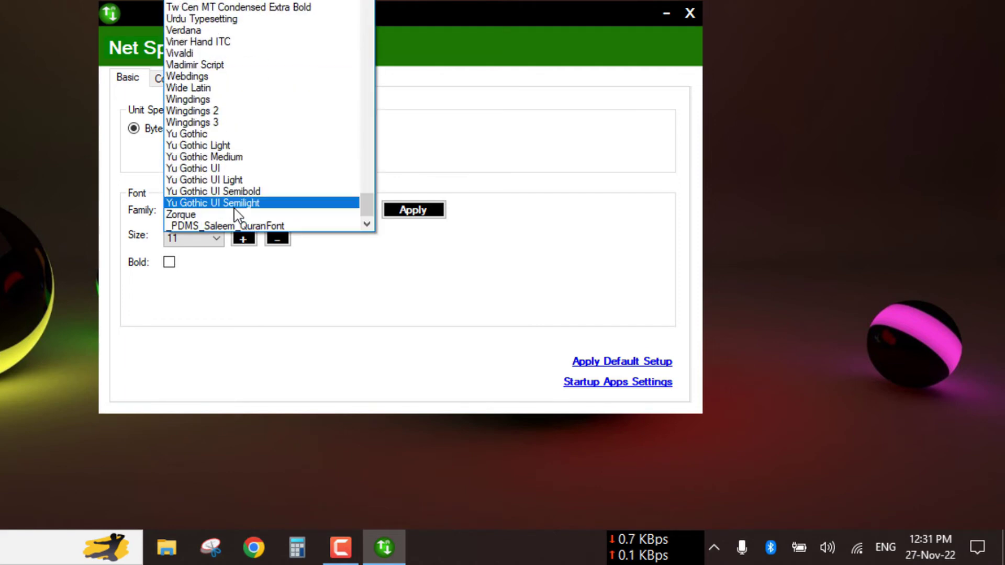
pyautogui.scroll(1, 230, 112)
pyautogui.scroll(15, 230, 73)
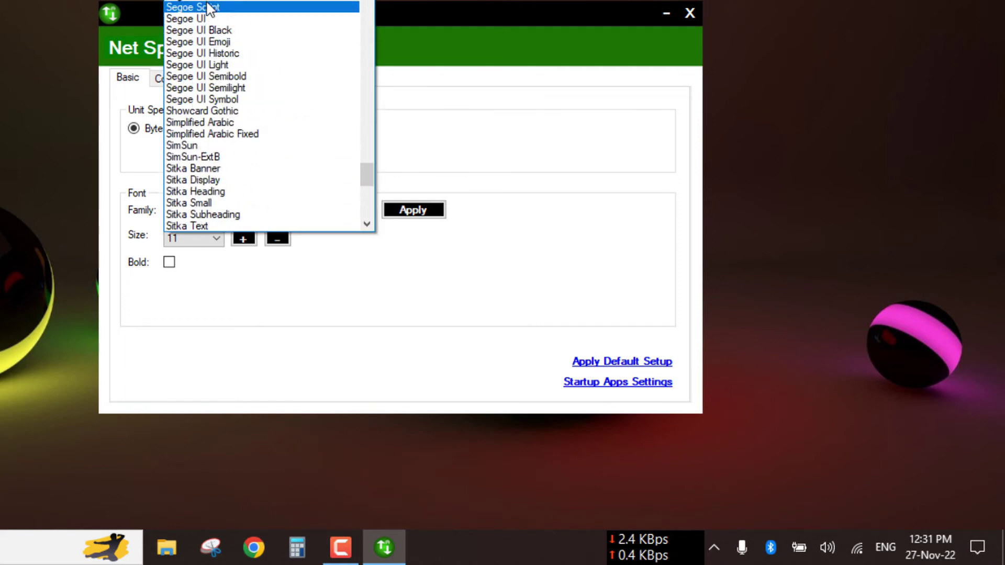
pyautogui.scroll(20, 231, 73)
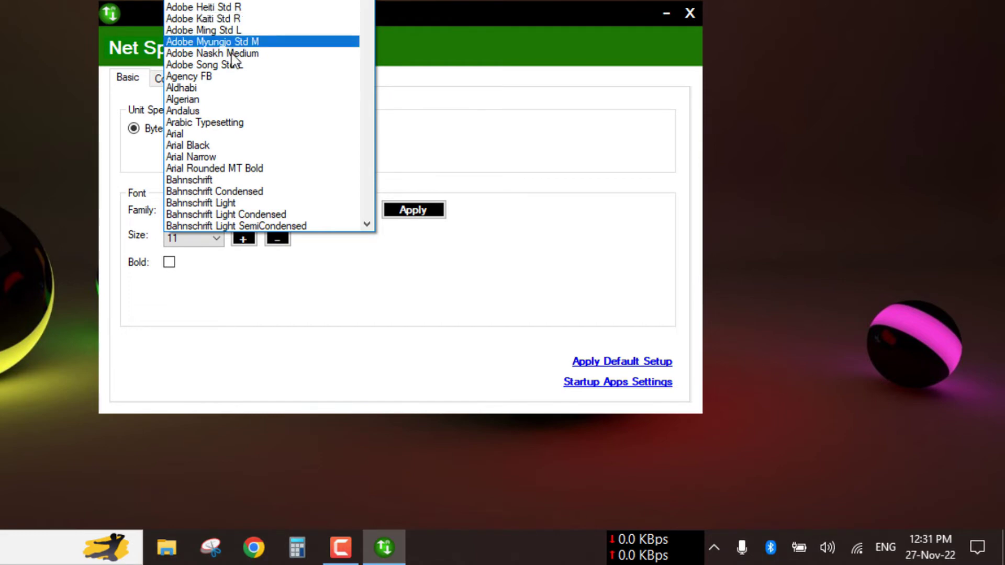
pyautogui.click(203, 134)
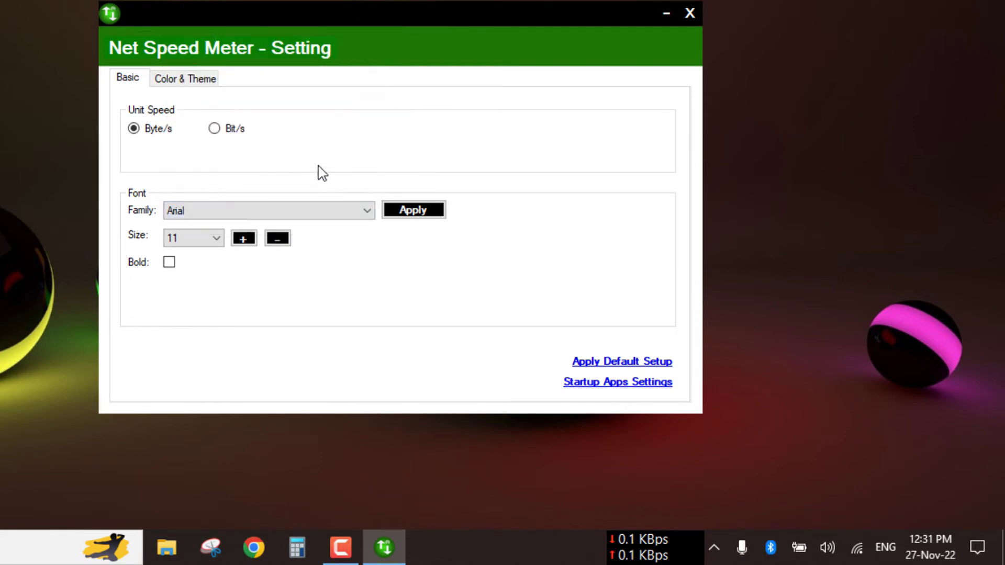
# Try other font sizes for the speed readout, including 7, and settle on size 9.
pyautogui.click(217, 244)
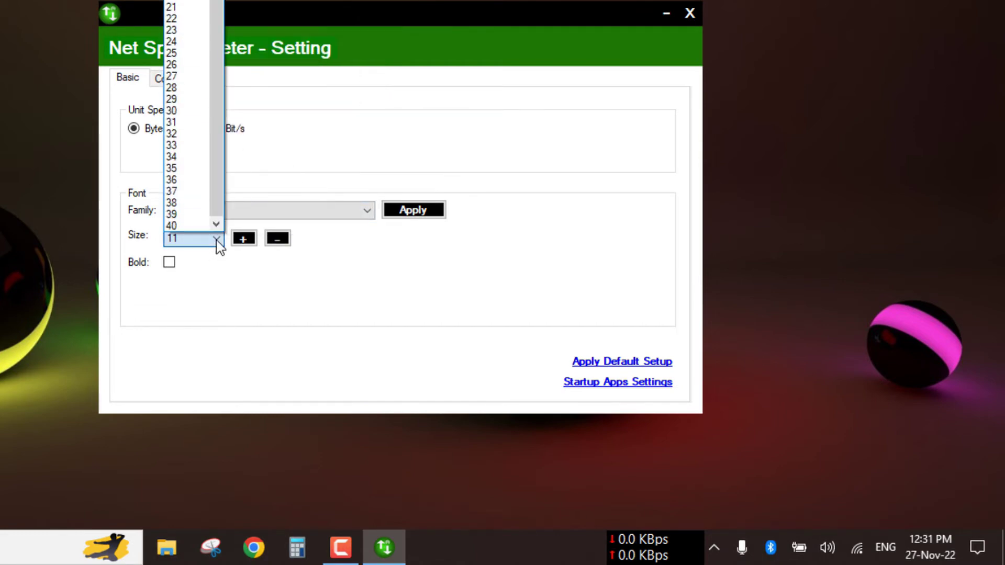
pyautogui.click(197, 204)
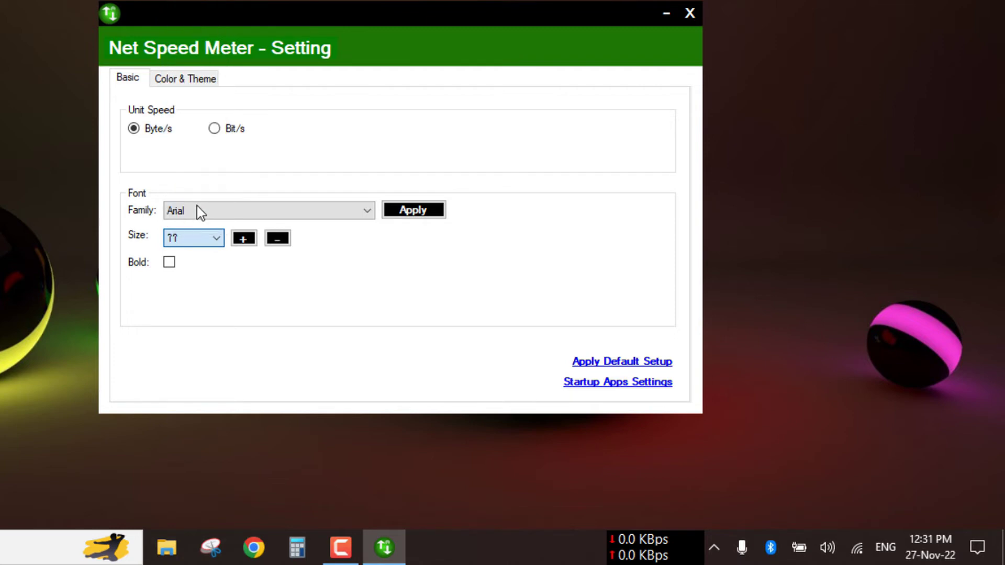
pyautogui.click(215, 236)
pyautogui.click(204, 71)
pyautogui.click(216, 238)
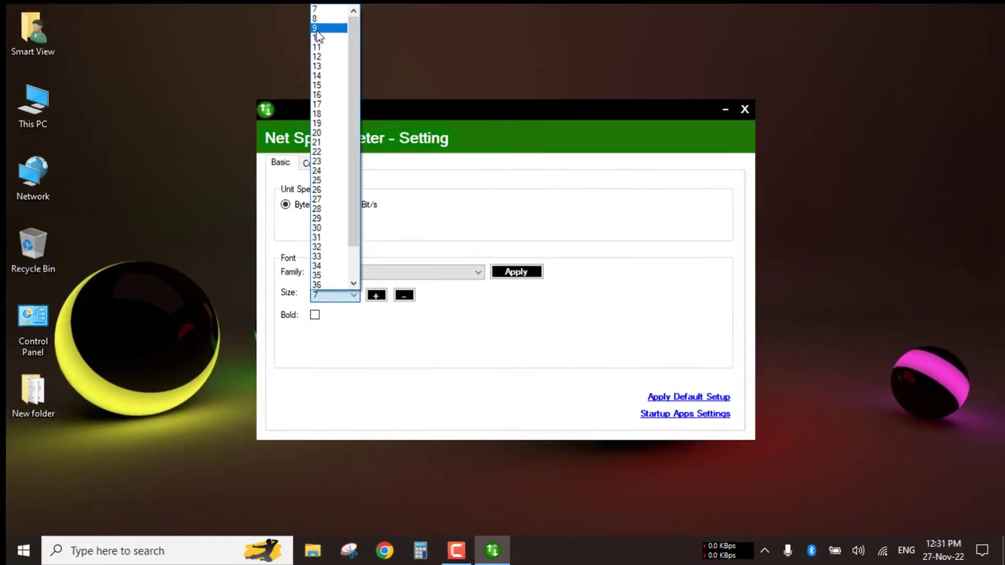
pyautogui.click(328, 39)
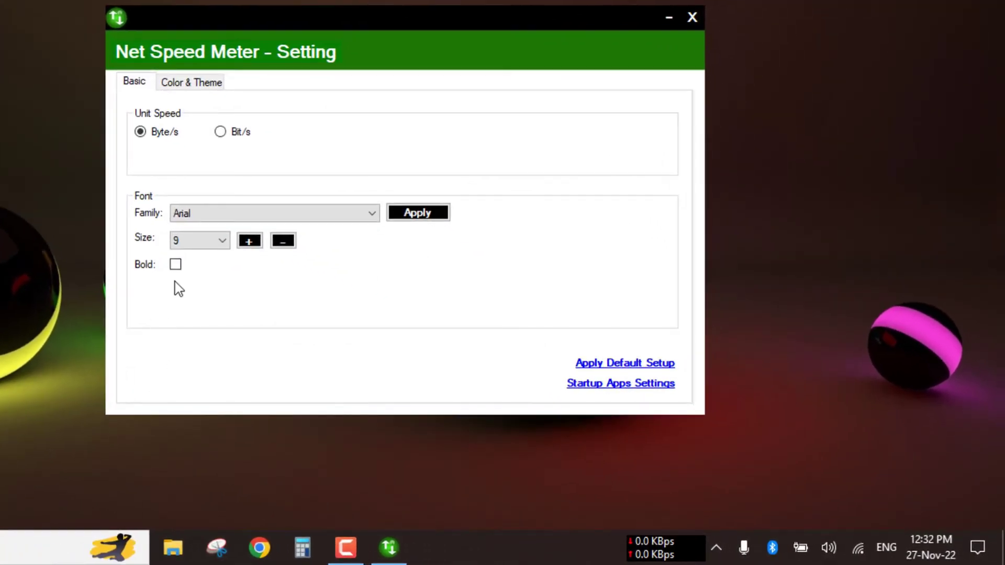
# Switch the speed readout's color theme to White.
pyautogui.click(184, 86)
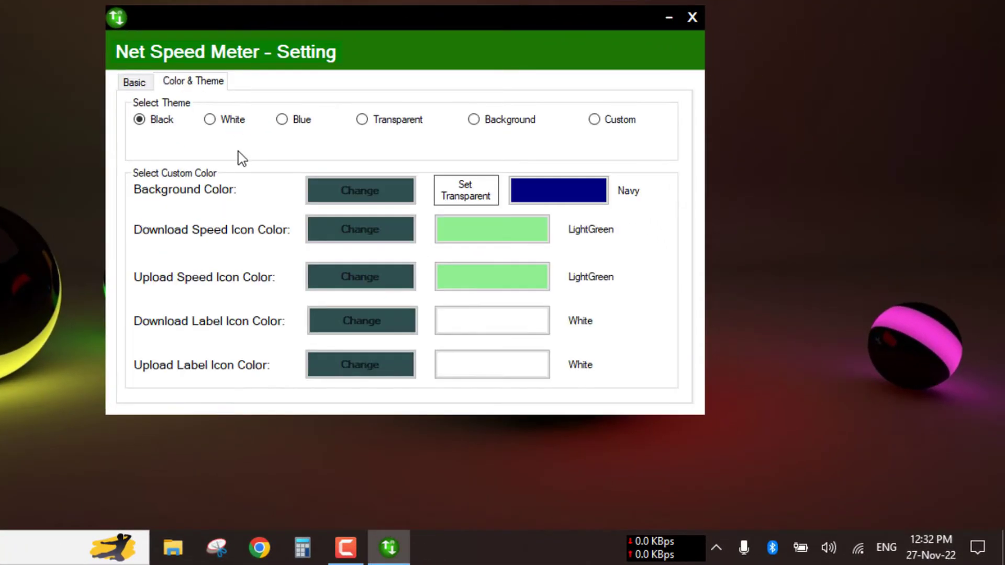
pyautogui.click(210, 120)
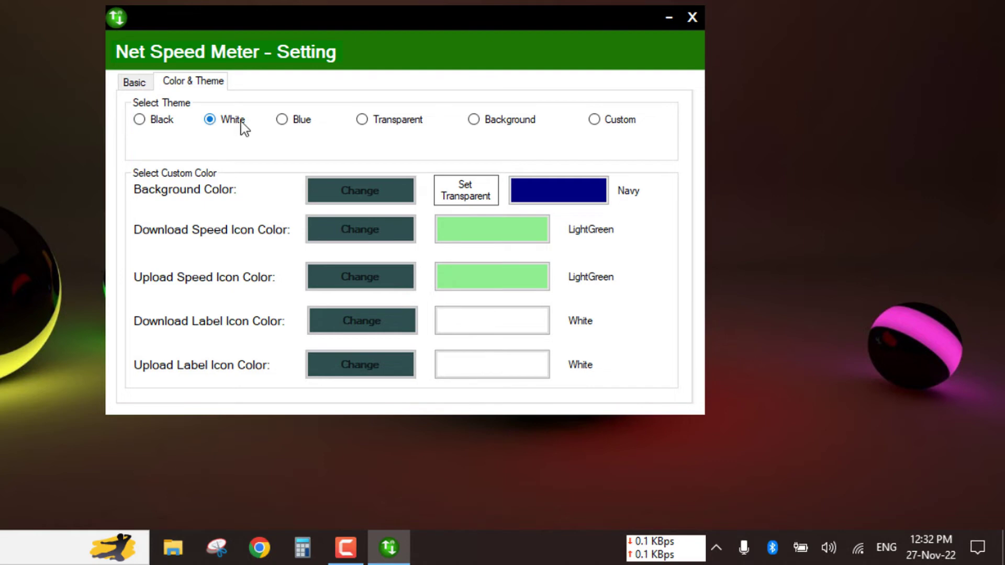
# Choose the Custom color theme for the speed readout and make its background transparent.
pyautogui.click(595, 120)
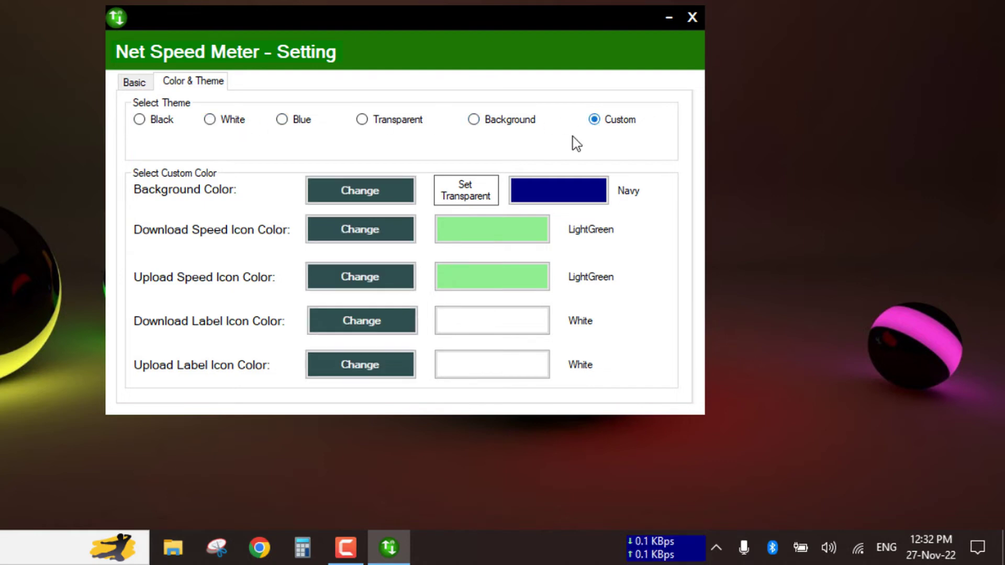
pyautogui.click(473, 196)
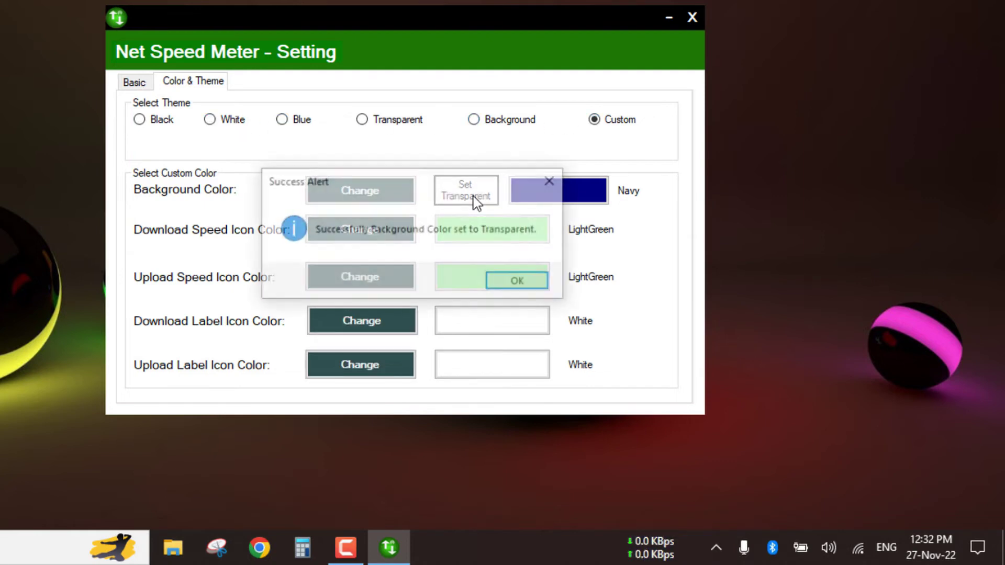
pyautogui.click(516, 283)
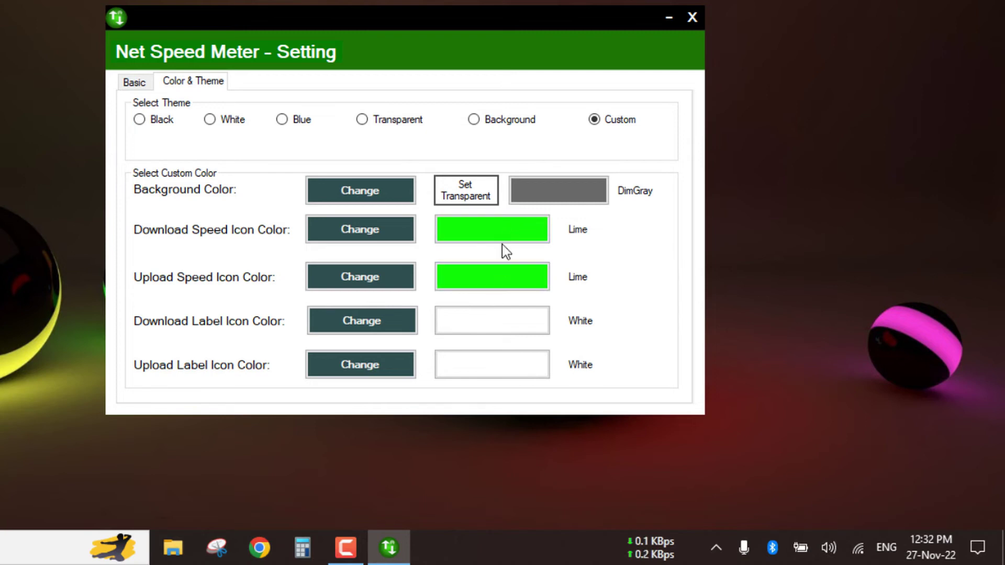
# Set the download speed icon color to red.
pyautogui.click(371, 236)
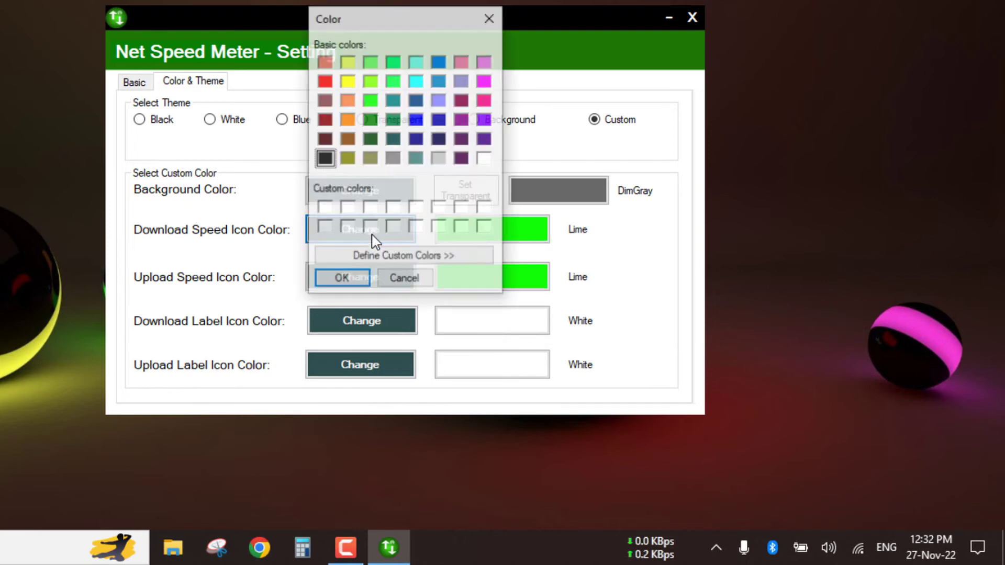
pyautogui.click(325, 81)
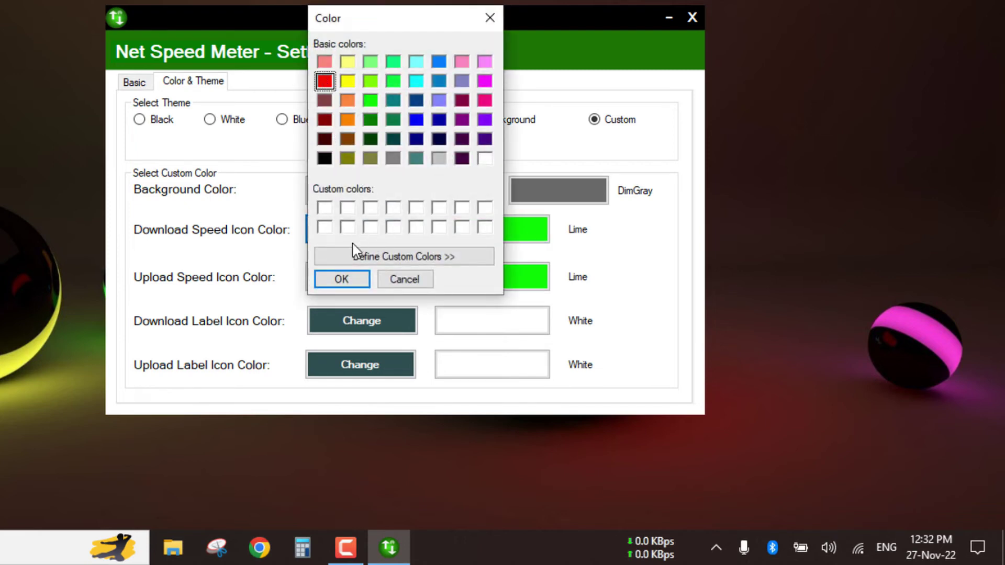
pyautogui.click(339, 279)
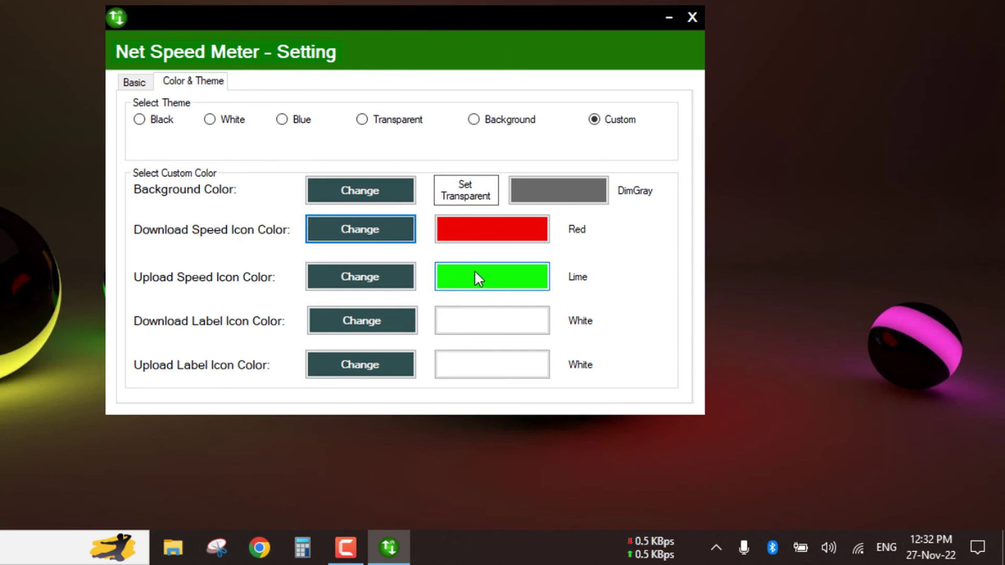
# Set the upload speed icon color to yellow.
pyautogui.click(517, 286)
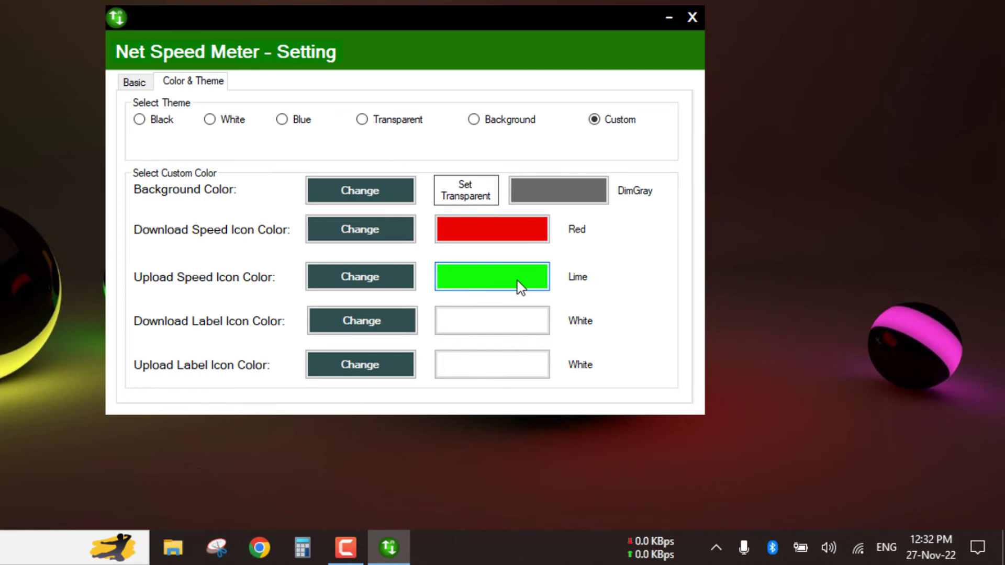
pyautogui.click(354, 287)
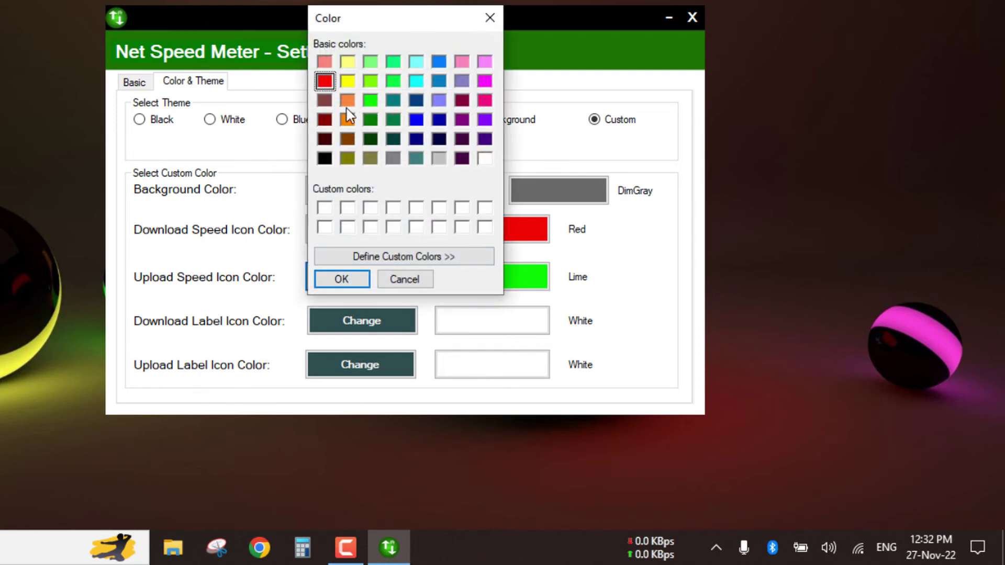
pyautogui.click(349, 82)
pyautogui.click(350, 281)
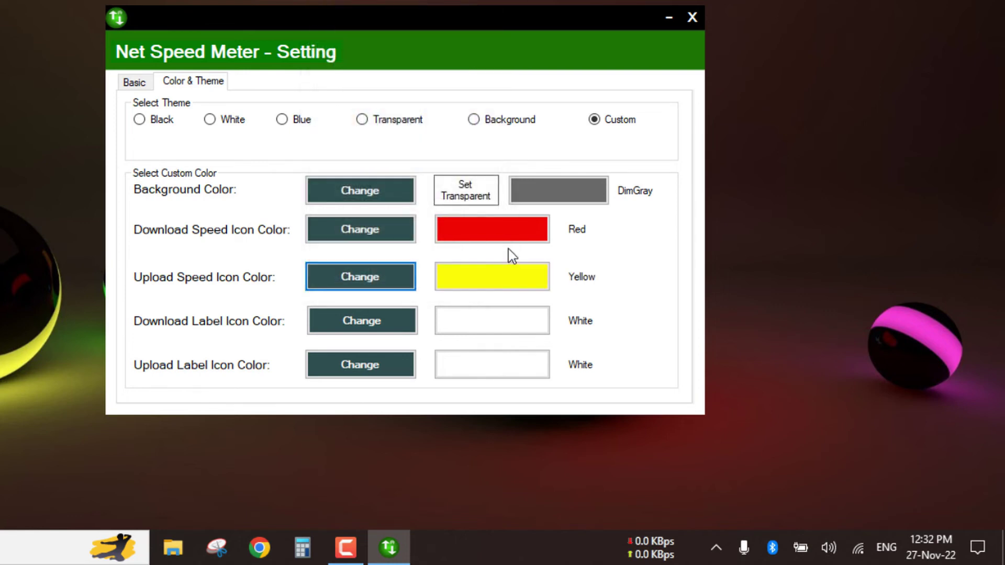
# Close the Net Speed Meter settings window and return to the desktop.
pyautogui.click(692, 19)
pyautogui.rightClick(78, 69)
pyautogui.click(187, 122)
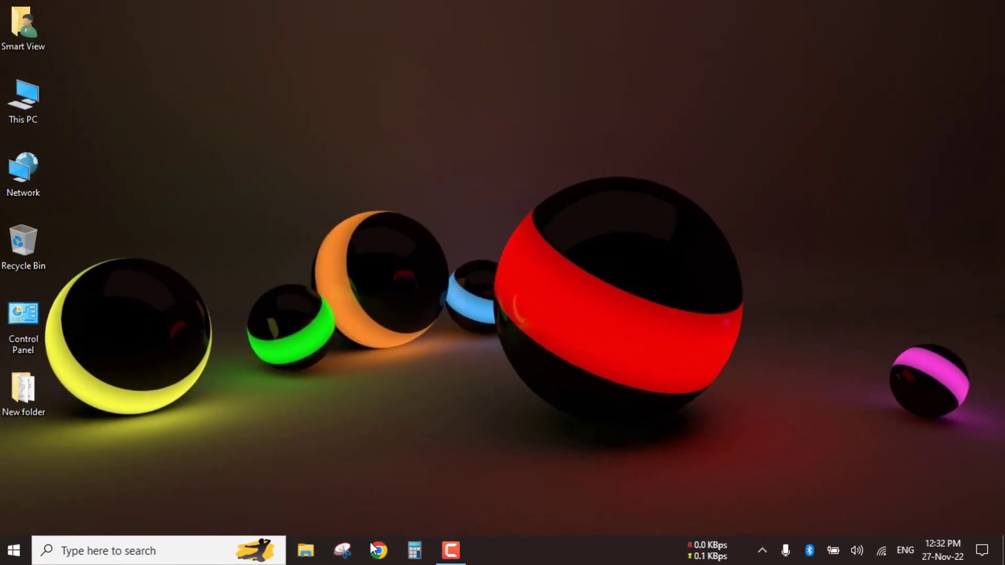
# Switch to Chrome, load YouTube and browse its home feed to check the live taskbar speed readout, closing the browser when done.
pyautogui.click(259, 547)
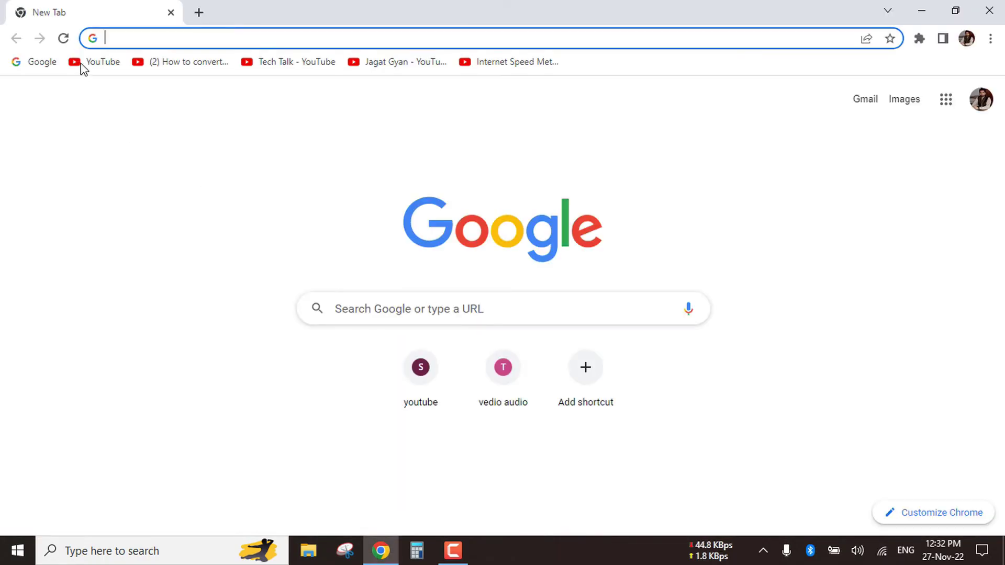
pyautogui.click(83, 63)
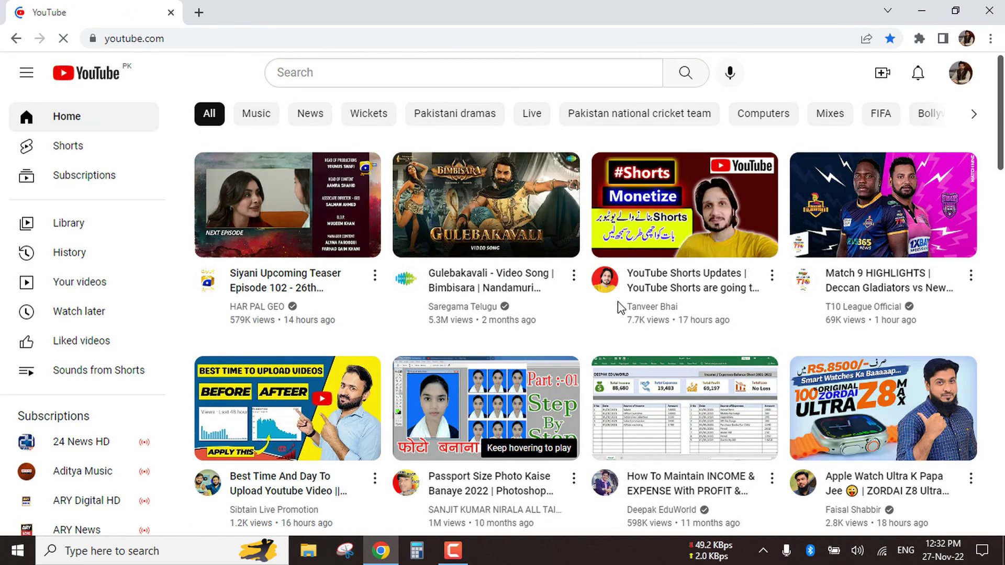
pyautogui.scroll(-20, 626, 299)
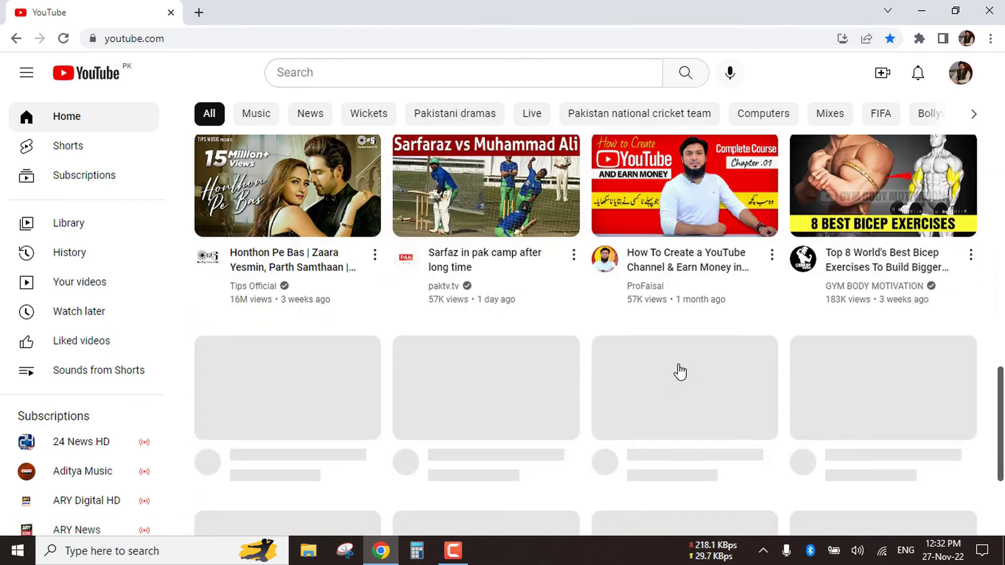
pyautogui.scroll(-8, 681, 371)
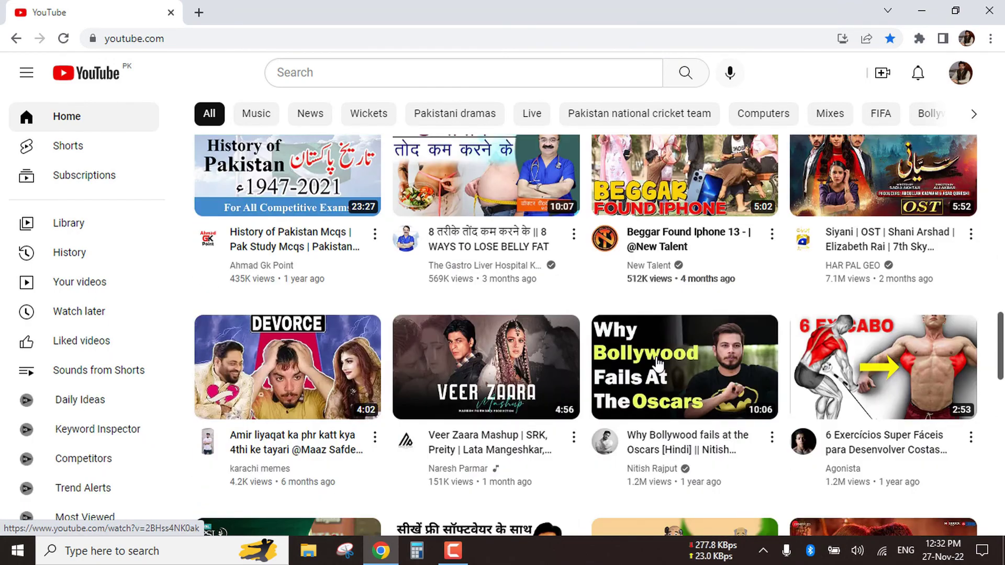
pyautogui.scroll(-15, 658, 361)
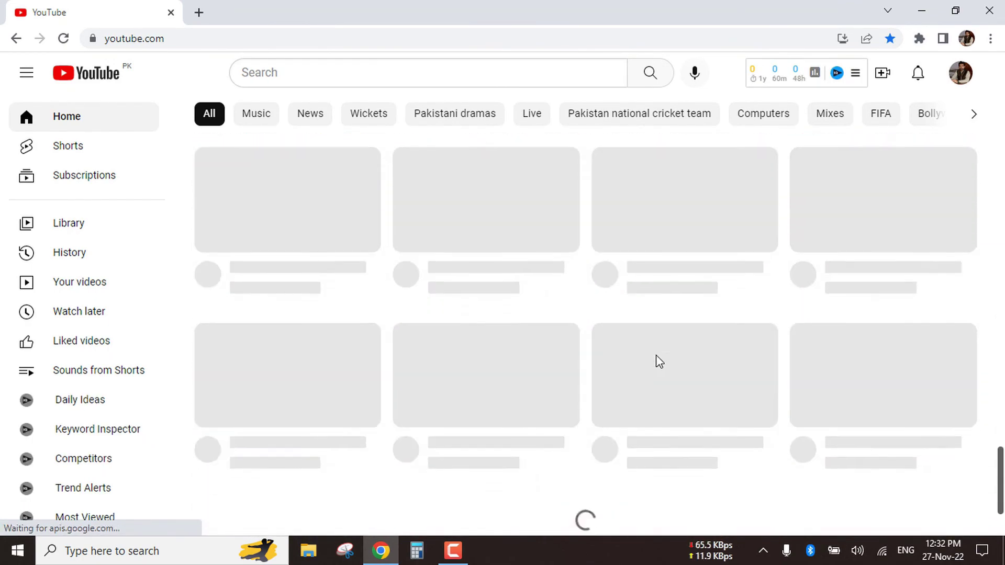
pyautogui.scroll(-10, 654, 356)
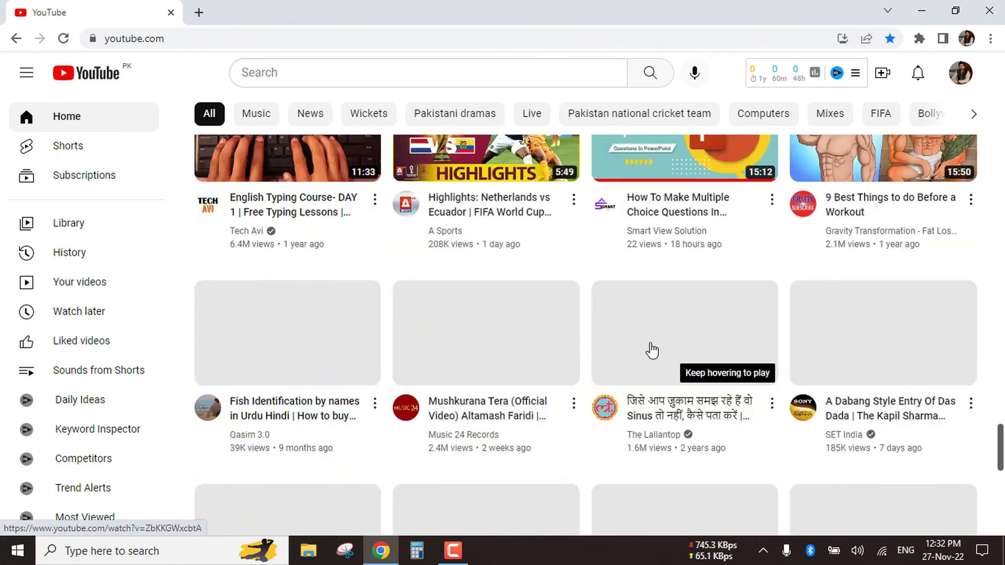
pyautogui.scroll(-10, 651, 351)
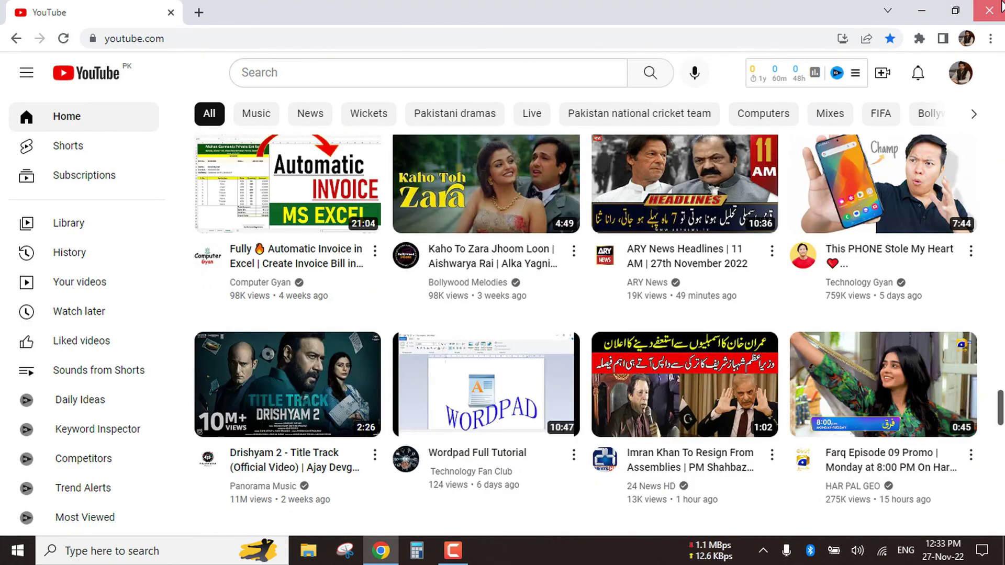
pyautogui.click(990, 10)
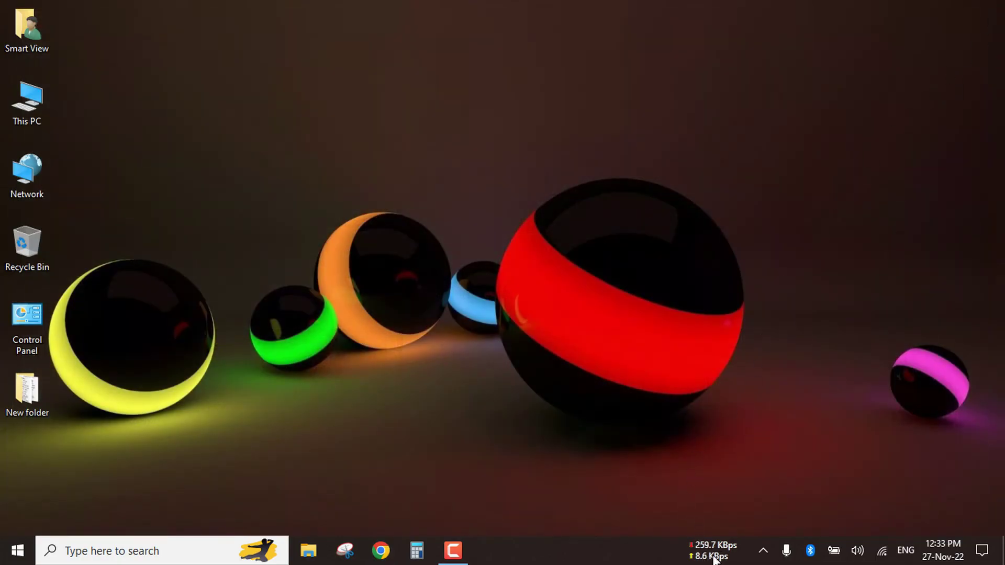